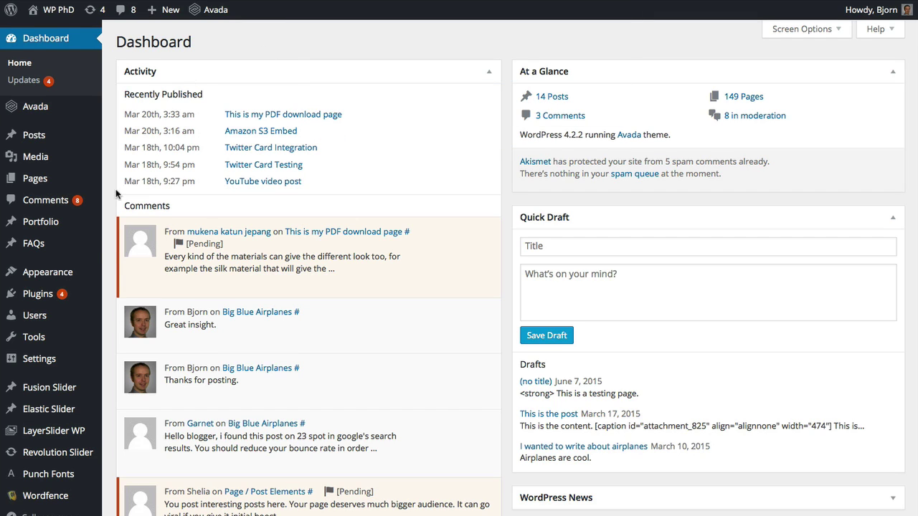
Step: Open the list of installed themes and compare the active Avada theme with the inactive ones
{"action": "mouse_move", "coordinate": [51, 280]}
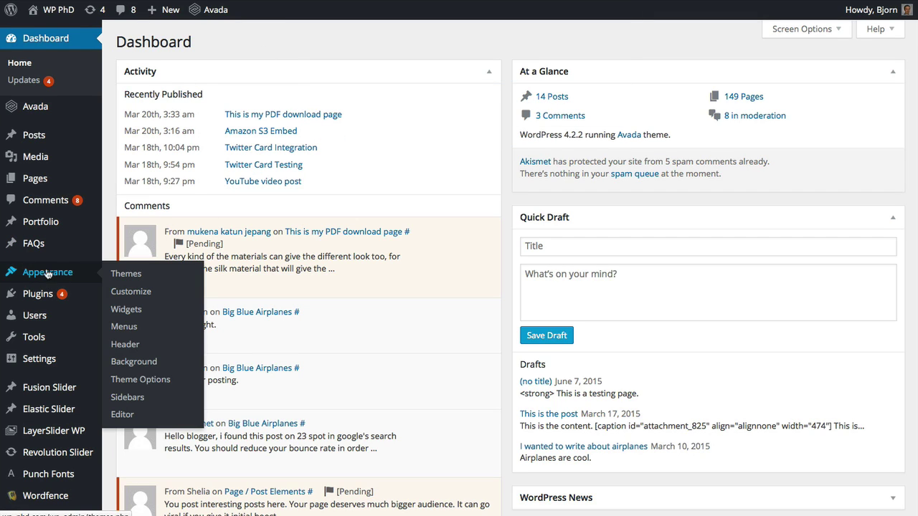
{"action": "left_click", "coordinate": [126, 274]}
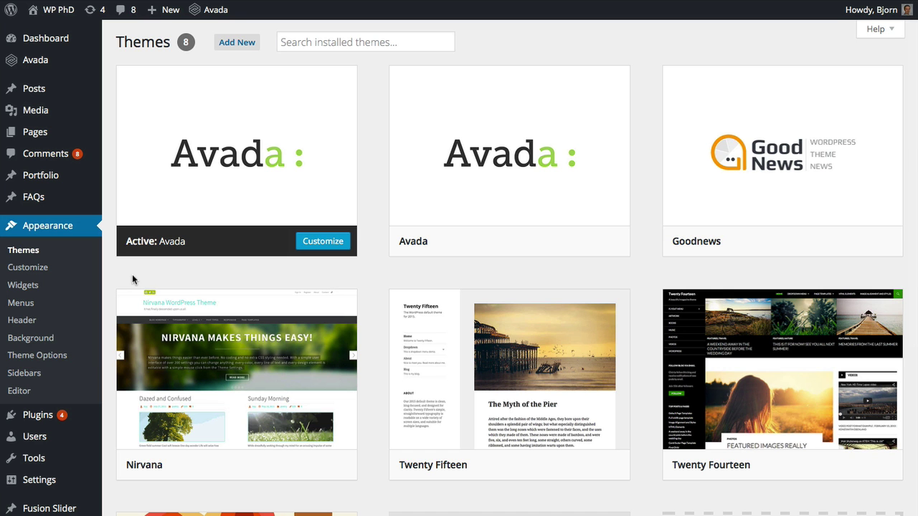
{"action": "mouse_move", "coordinate": [413, 249]}
{"action": "mouse_move", "coordinate": [278, 155]}
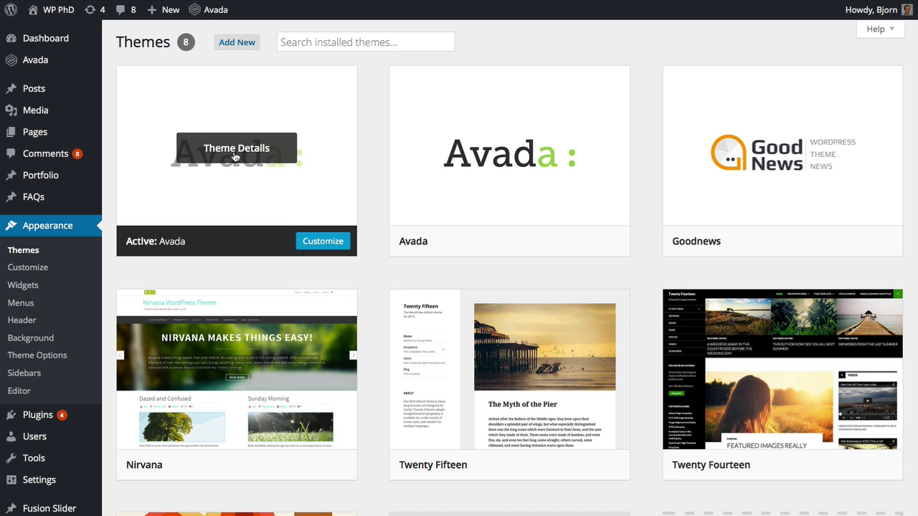
{"action": "mouse_move", "coordinate": [444, 97]}
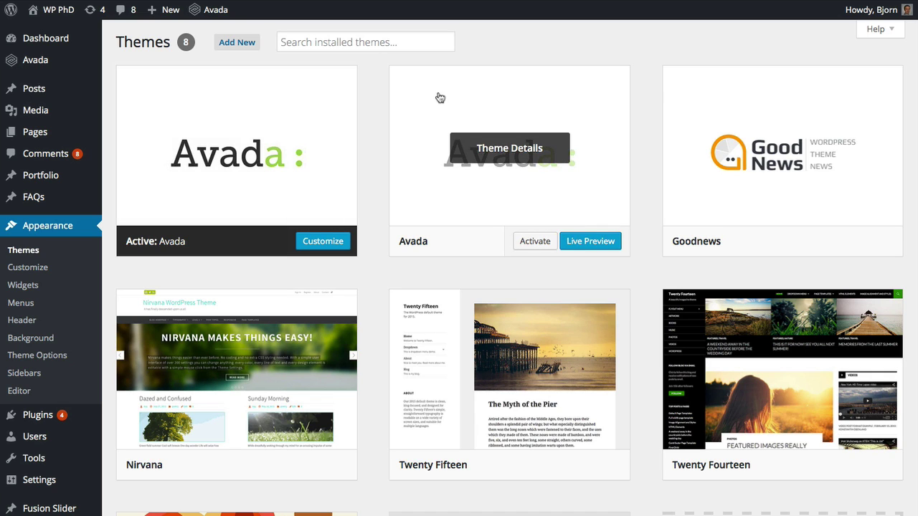
{"action": "mouse_move", "coordinate": [233, 163]}
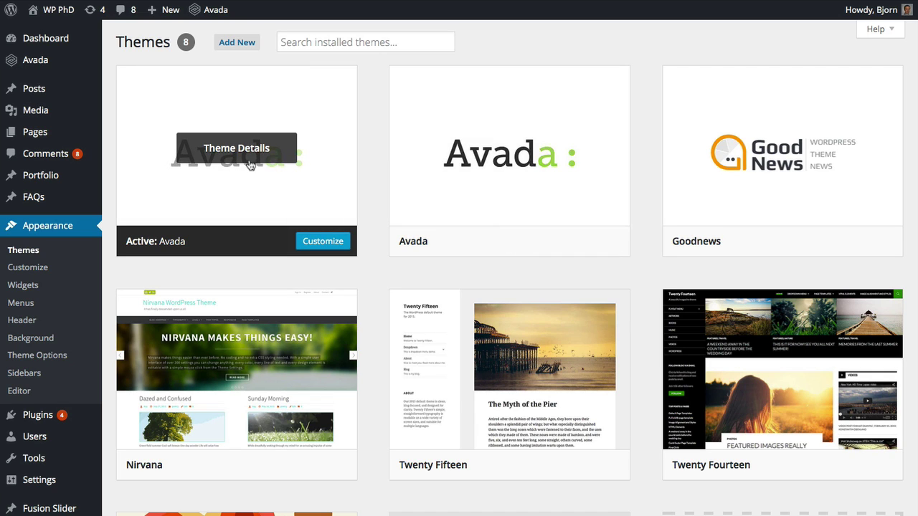
{"action": "mouse_move", "coordinate": [502, 151]}
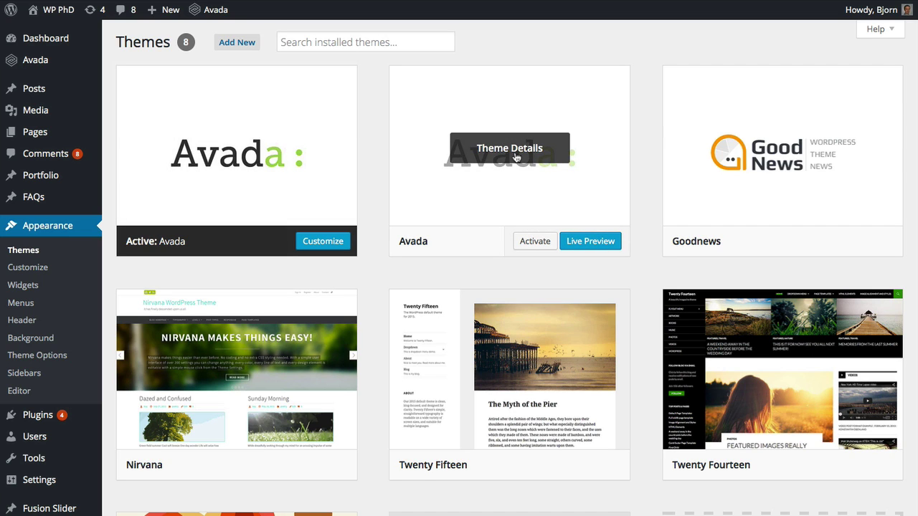
{"action": "mouse_move", "coordinate": [689, 192]}
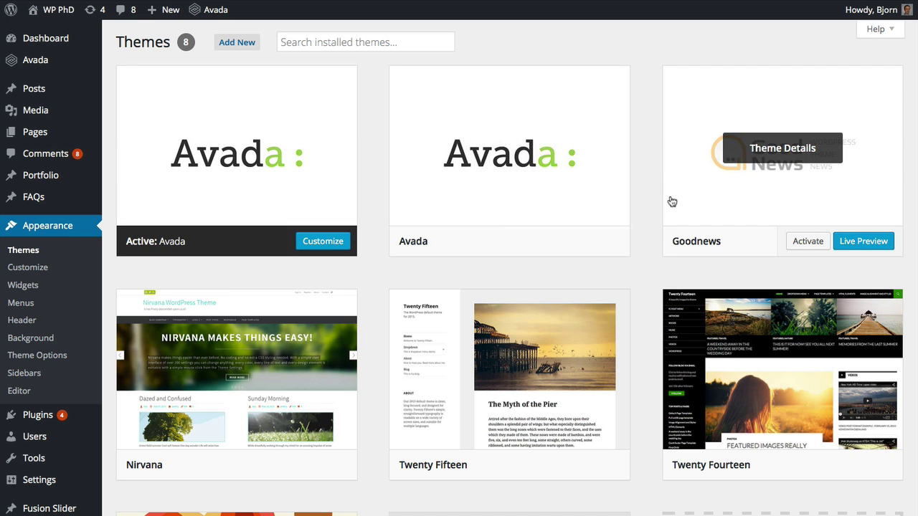
Step: Delete the unused Twenty Twelve theme from its theme details and confirm the deletion
{"action": "scroll", "coordinate": [672, 201], "scroll_direction": "down", "scroll_amount": 1}
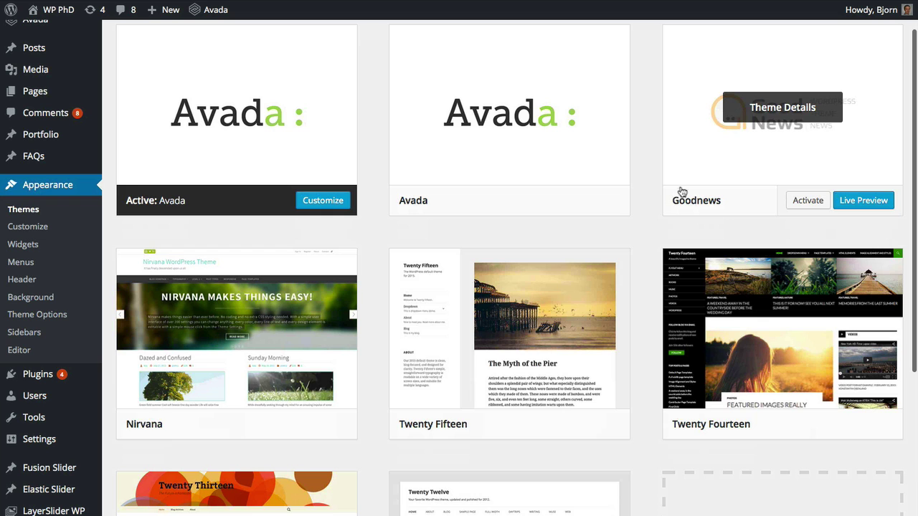
{"action": "scroll", "coordinate": [647, 202], "scroll_direction": "down", "scroll_amount": 4}
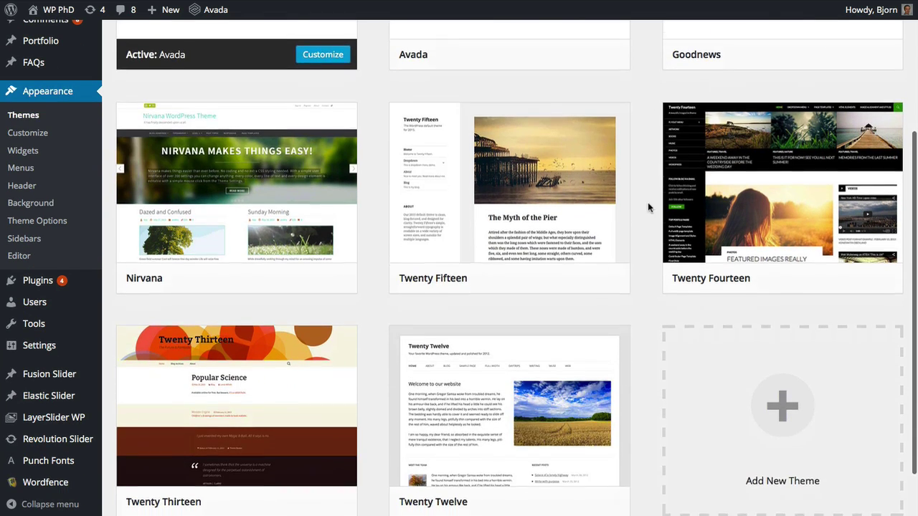
{"action": "scroll", "coordinate": [368, 269], "scroll_direction": "down", "scroll_amount": 1}
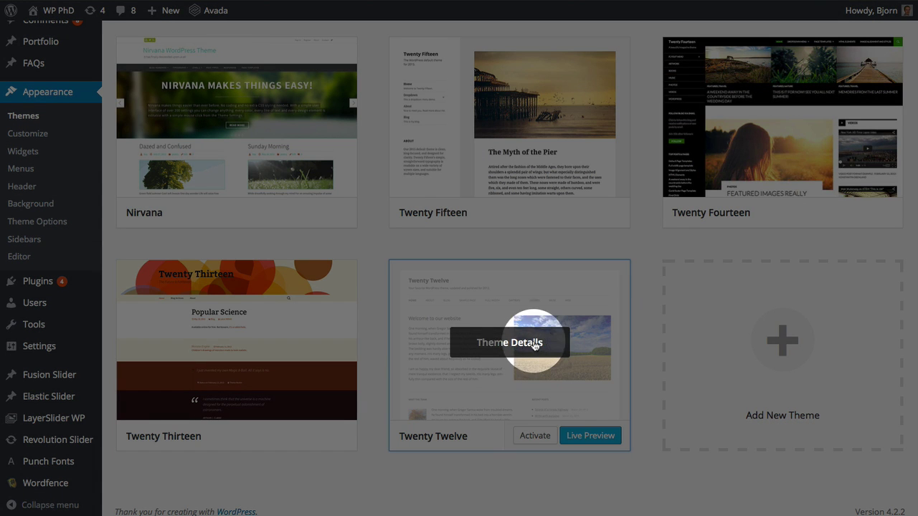
{"action": "left_click", "coordinate": [533, 346]}
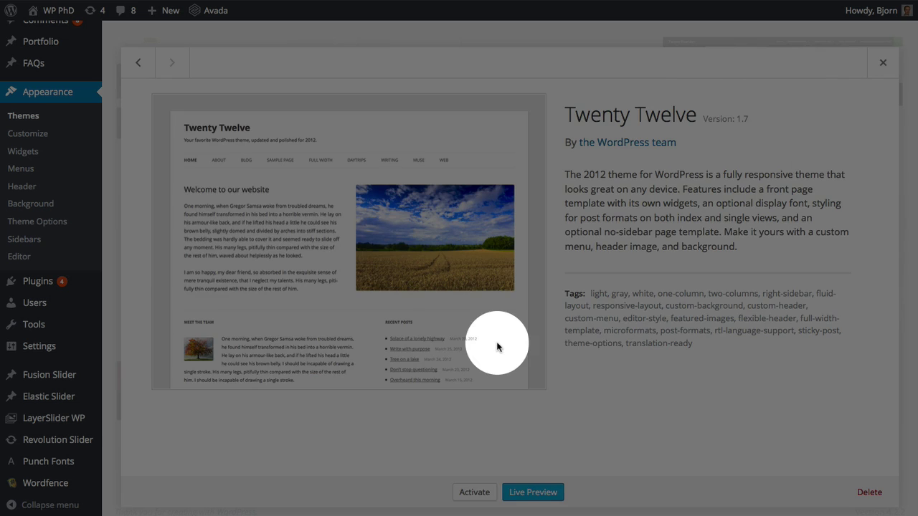
{"action": "left_click", "coordinate": [873, 495]}
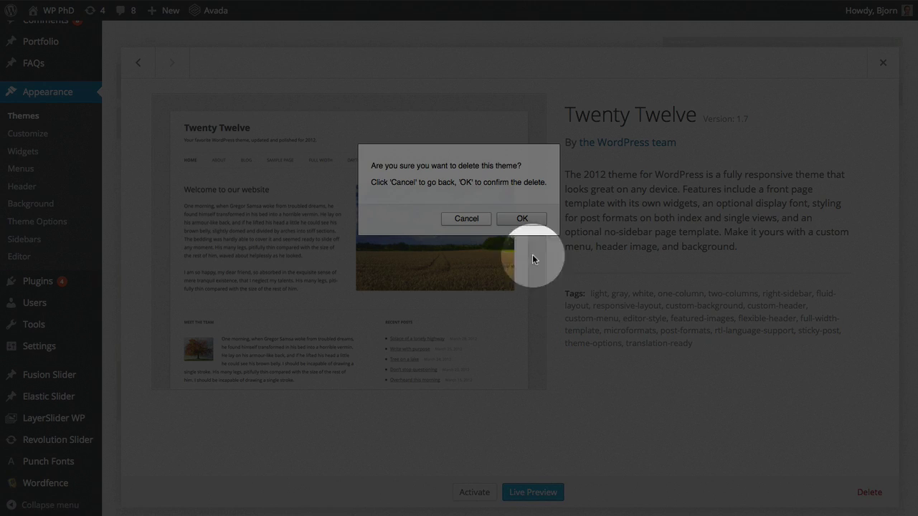
{"action": "left_click", "coordinate": [505, 222]}
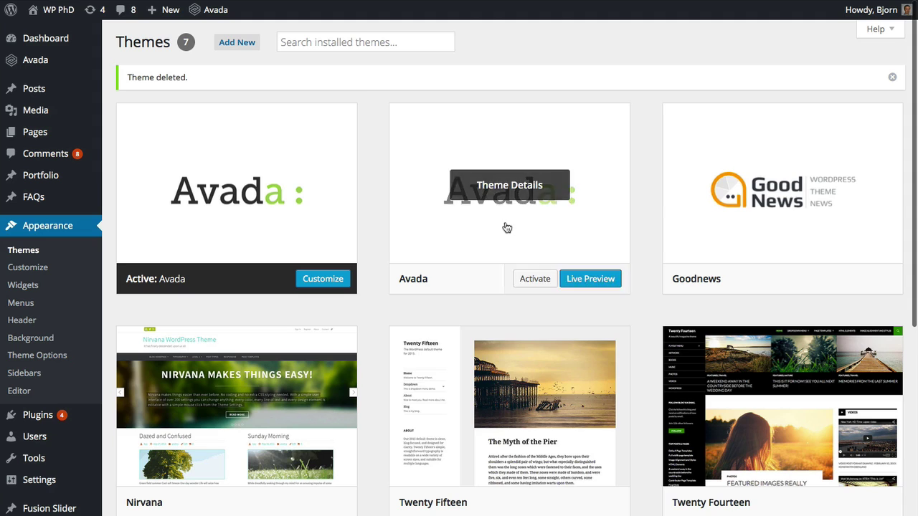
Step: Delete the unused Twenty Thirteen theme from the site and confirm the deletion
{"action": "scroll", "coordinate": [429, 387], "scroll_direction": "down", "scroll_amount": 5}
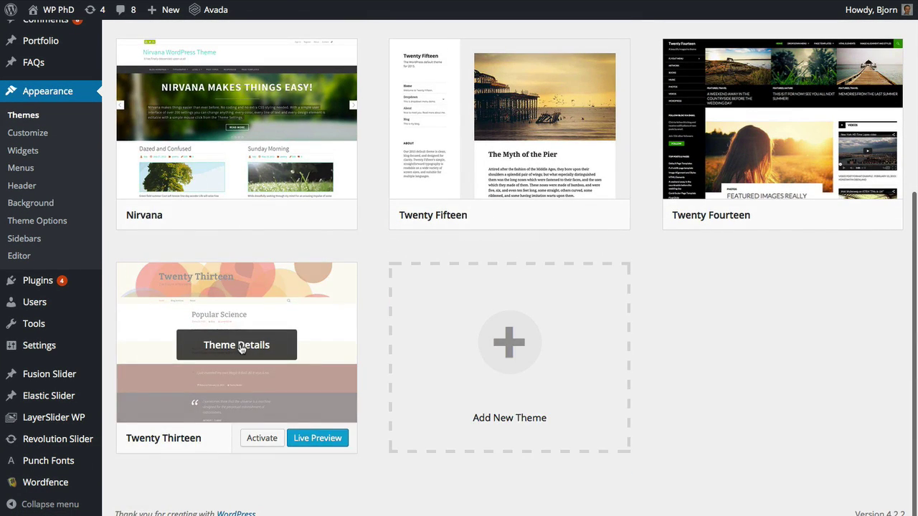
{"action": "left_click", "coordinate": [241, 345]}
{"action": "left_click", "coordinate": [871, 495]}
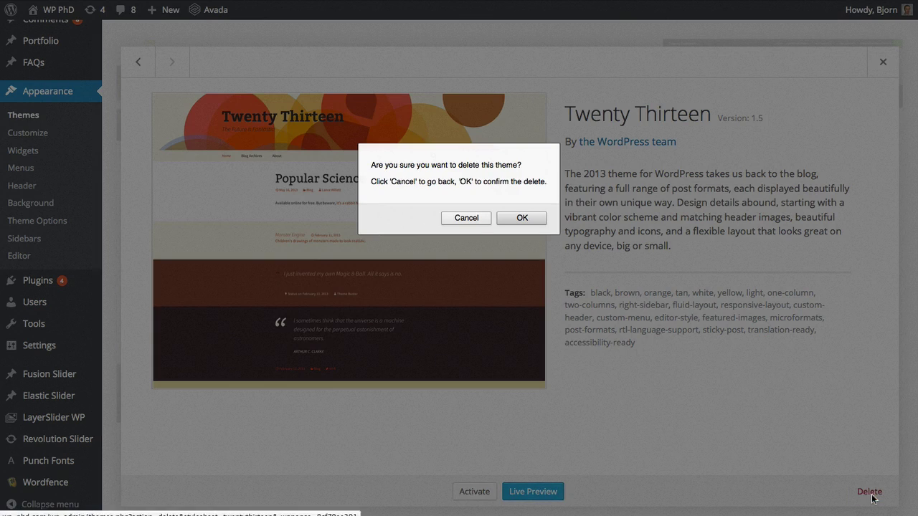
{"action": "left_click", "coordinate": [527, 224]}
Step: Delete the inactive Goodnews theme through its theme details and confirm the removal
{"action": "scroll", "coordinate": [702, 267], "scroll_direction": "down", "scroll_amount": 2}
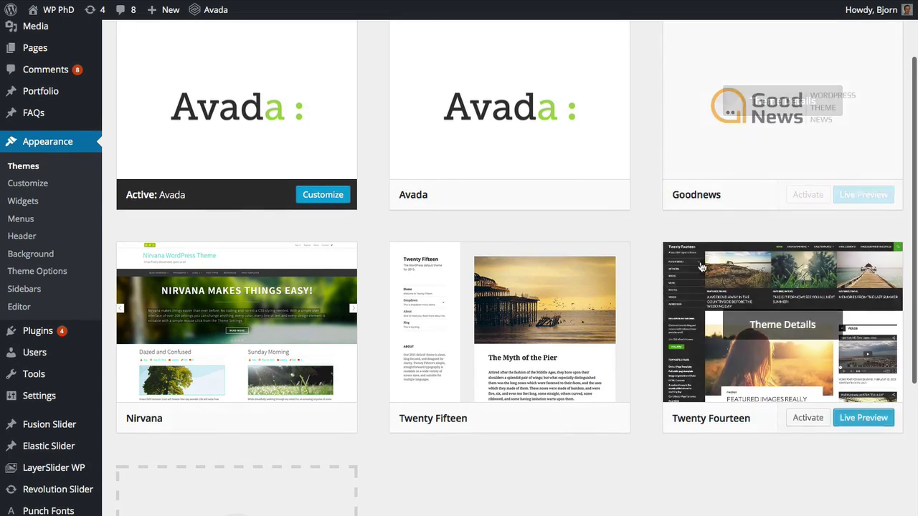
{"action": "left_click", "coordinate": [788, 111]}
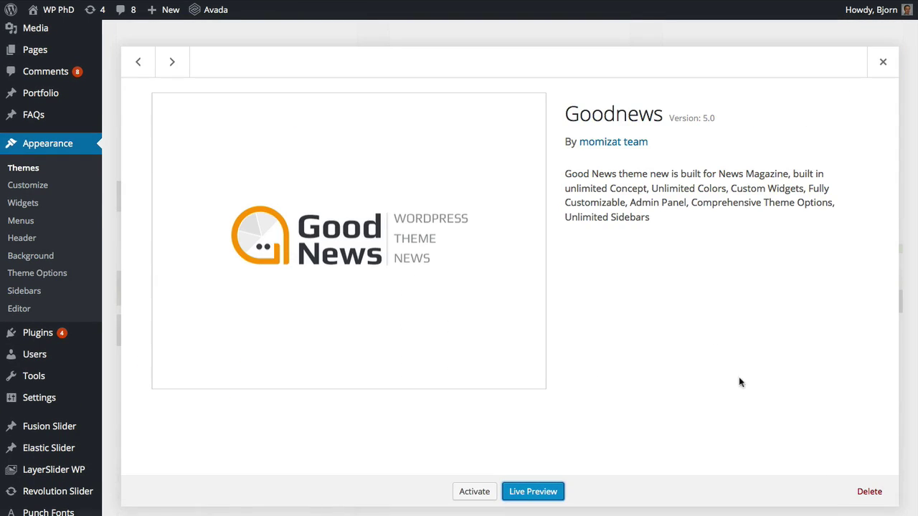
{"action": "left_click", "coordinate": [869, 492]}
{"action": "left_click", "coordinate": [521, 220]}
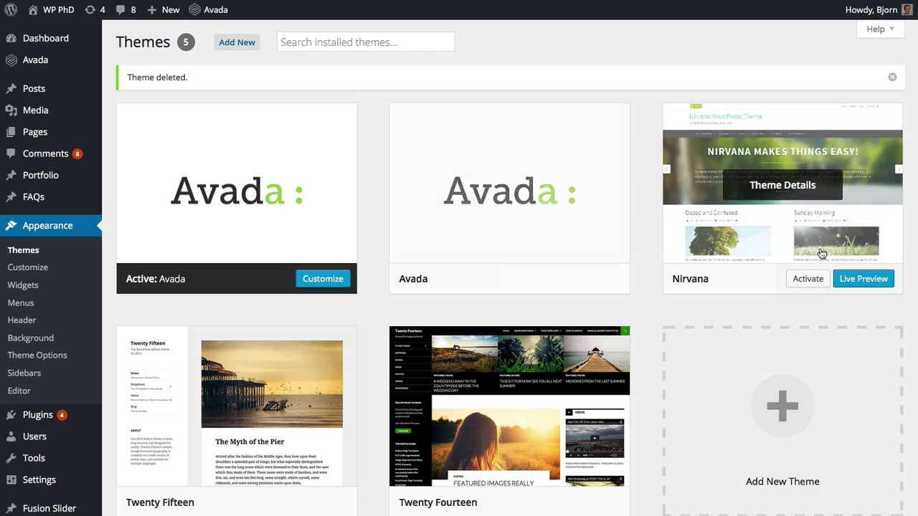
Step: Delete the inactive Nirvana theme through its theme details and confirm the removal
{"action": "left_click", "coordinate": [799, 189]}
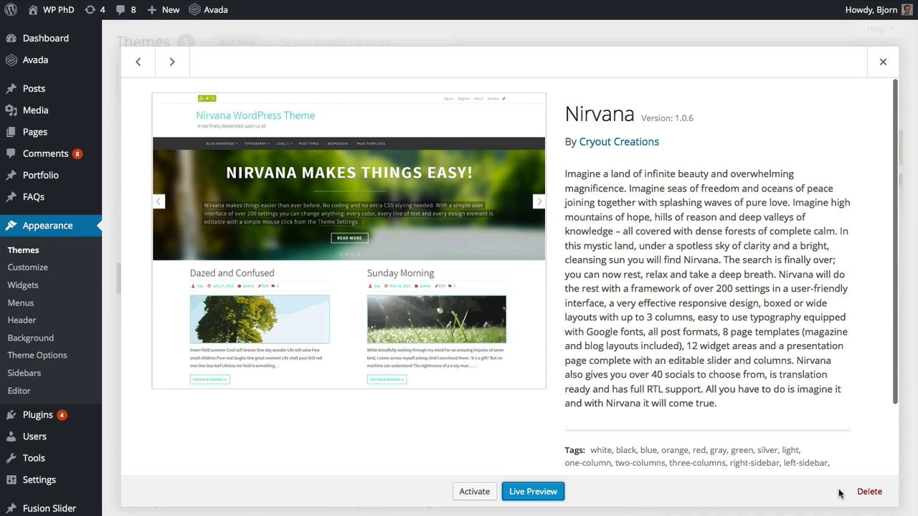
{"action": "left_click", "coordinate": [866, 492]}
{"action": "left_click", "coordinate": [526, 220]}
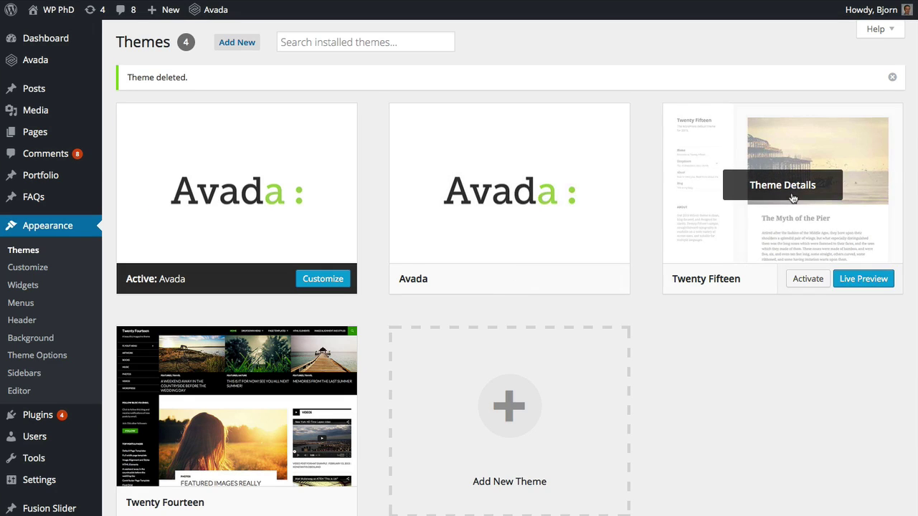
Step: Delete the inactive Twenty Fifteen theme through its theme details and confirm the removal
{"action": "left_click", "coordinate": [792, 195]}
{"action": "left_click", "coordinate": [868, 492]}
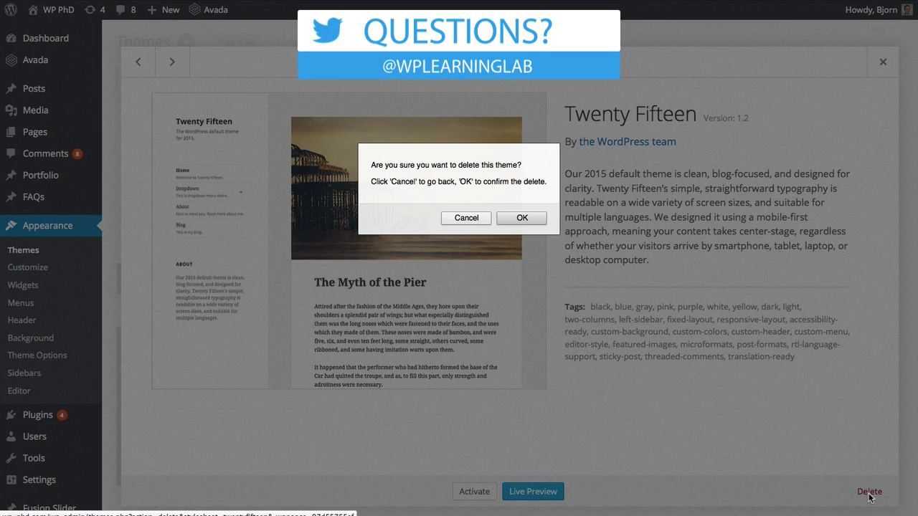
{"action": "left_click", "coordinate": [518, 218]}
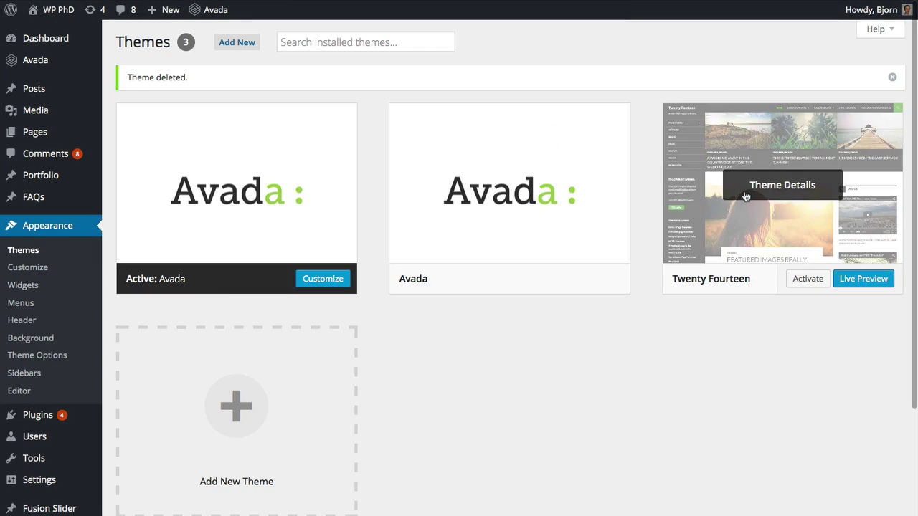
Step: Delete the inactive Twenty Fourteen theme through its theme details and confirm the removal
{"action": "left_click", "coordinate": [745, 195]}
{"action": "left_click", "coordinate": [868, 492]}
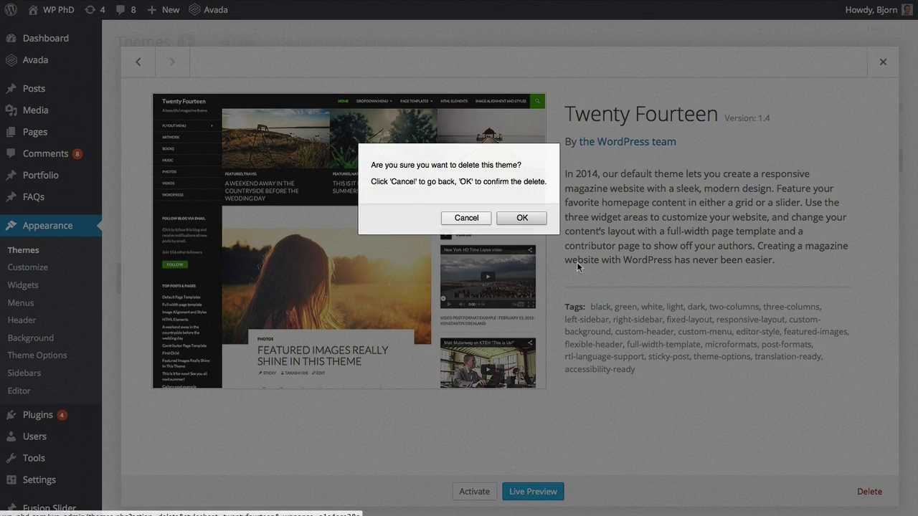
{"action": "left_click", "coordinate": [521, 219]}
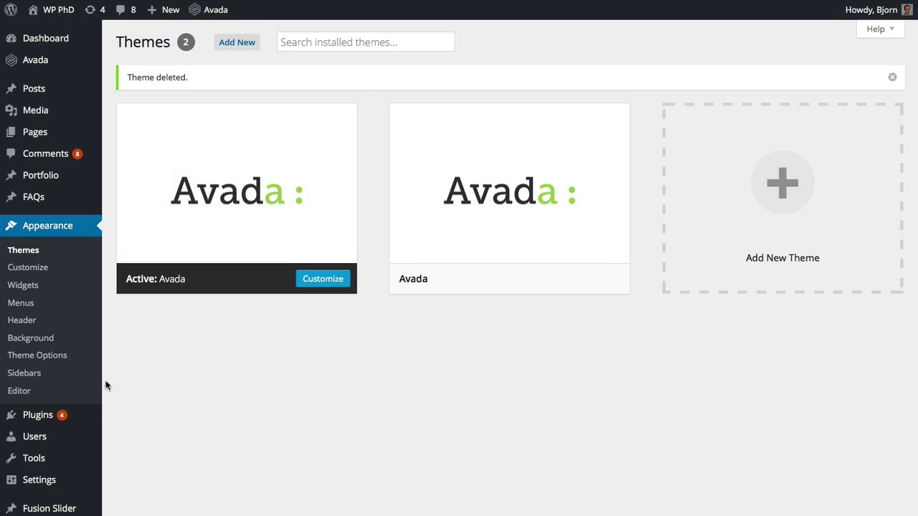
Step: Open the installed plugins list, look through it and filter it to show only inactive plugins
{"action": "mouse_move", "coordinate": [34, 421]}
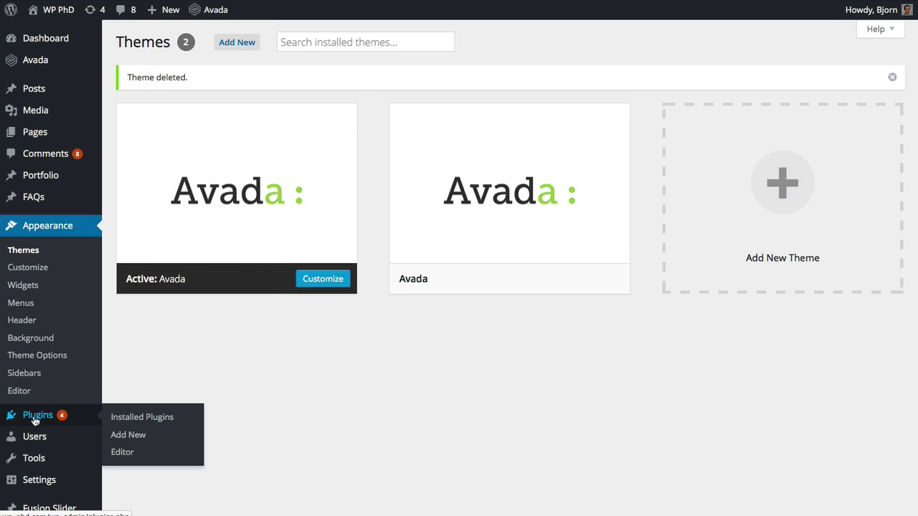
{"action": "left_click", "coordinate": [152, 418]}
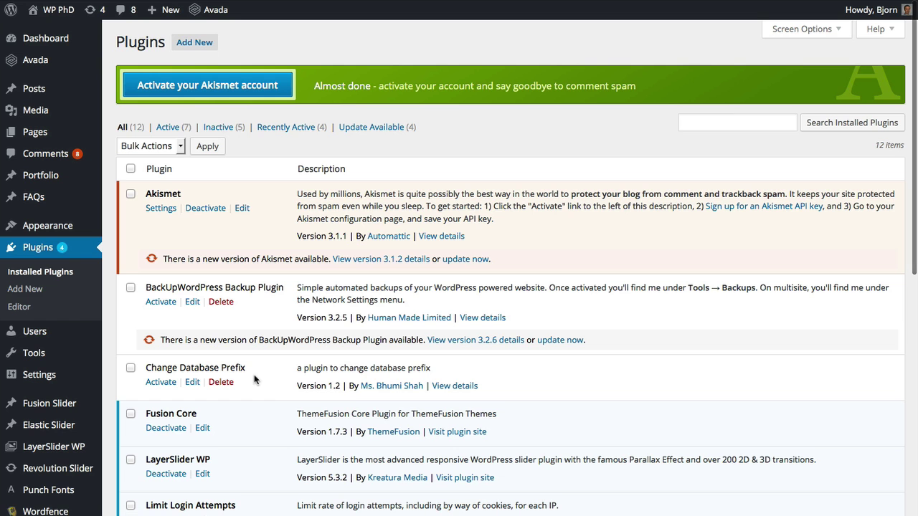
{"action": "scroll", "coordinate": [246, 245], "scroll_direction": "down", "scroll_amount": 2}
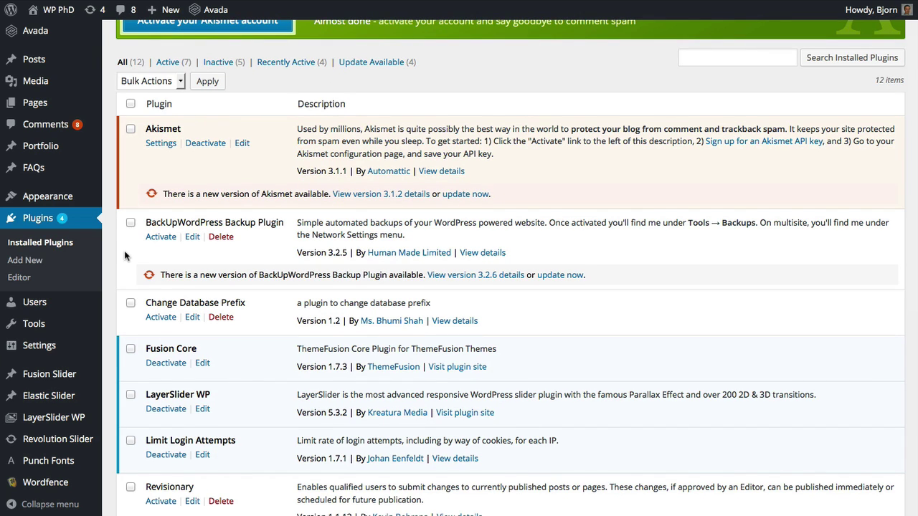
{"action": "scroll", "coordinate": [124, 255], "scroll_direction": "down", "scroll_amount": 2}
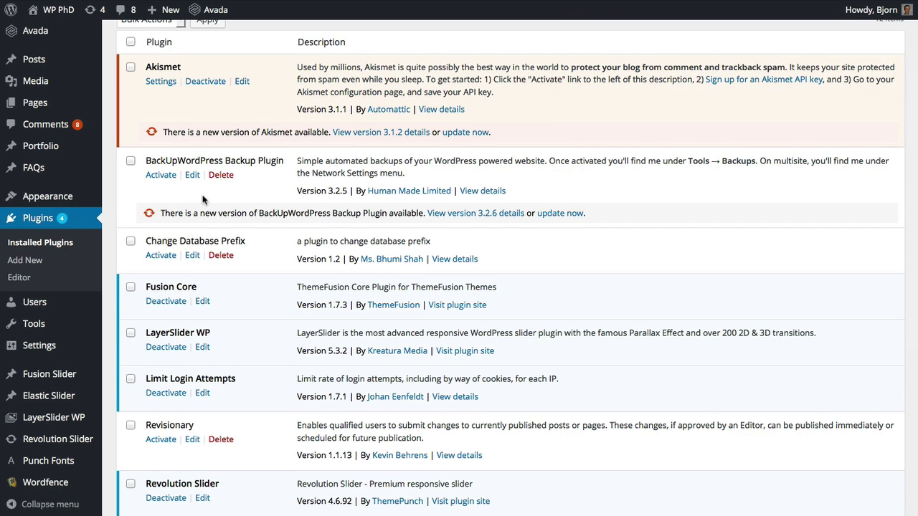
{"action": "scroll", "coordinate": [202, 199], "scroll_direction": "up", "scroll_amount": 1}
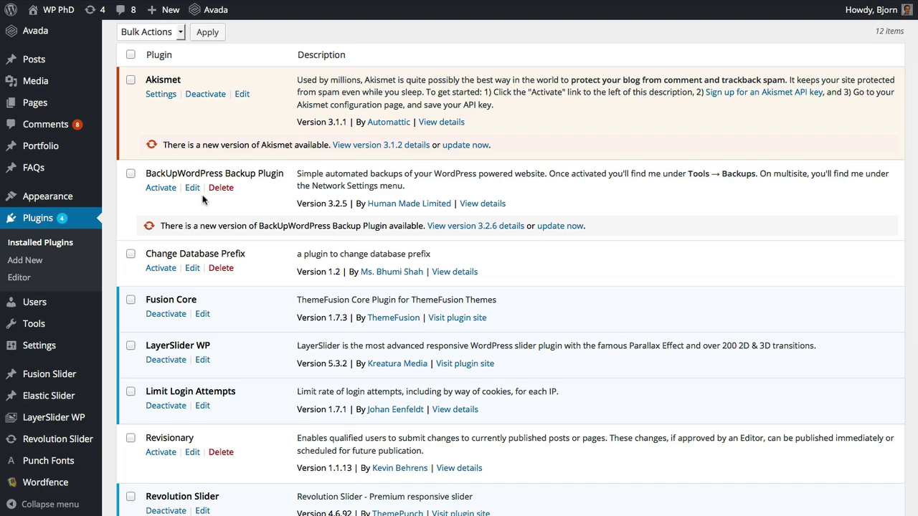
{"action": "scroll", "coordinate": [202, 200], "scroll_direction": "up", "scroll_amount": 3}
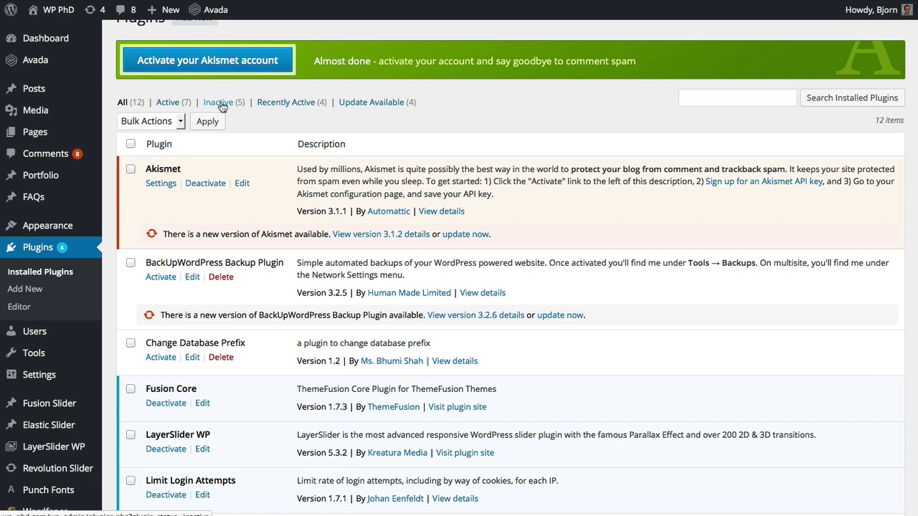
{"action": "left_click", "coordinate": [220, 103]}
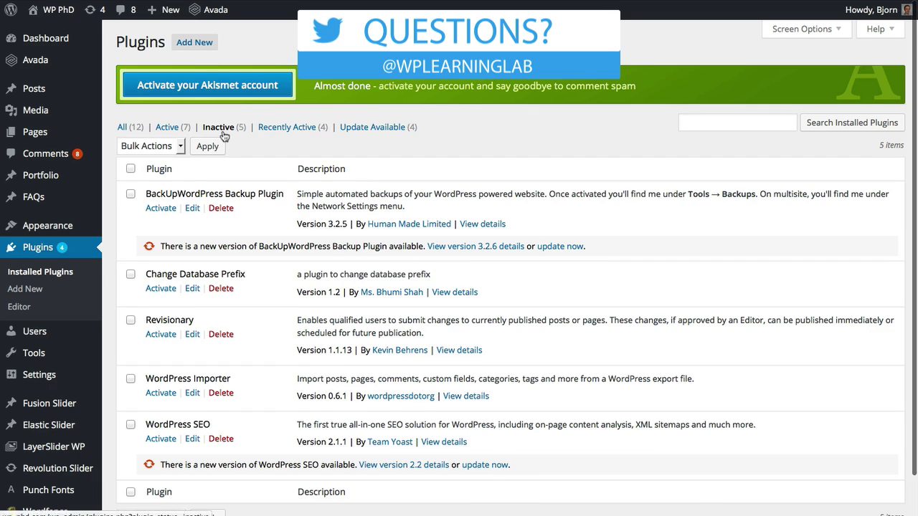
Step: Select all inactive plugins and bulk-delete them, confirming the removal of their files and data
{"action": "scroll", "coordinate": [224, 148], "scroll_direction": "down", "scroll_amount": 2}
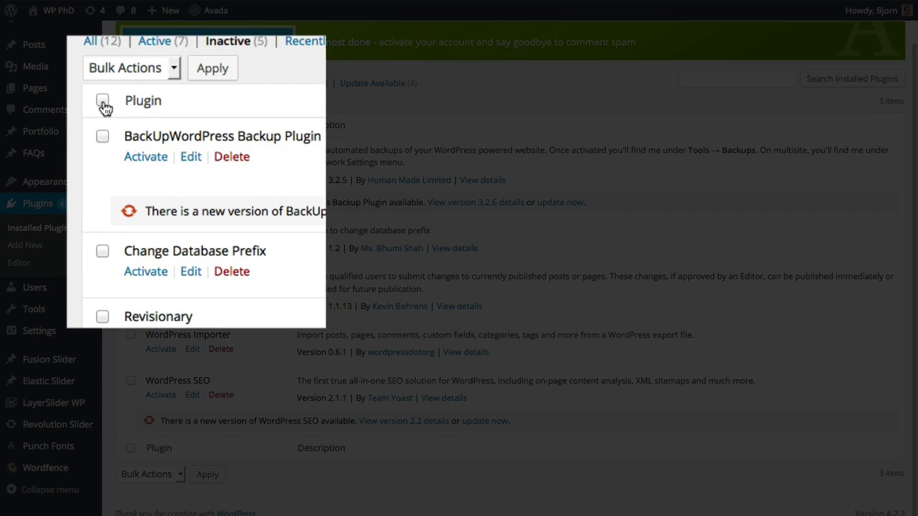
{"action": "left_click", "coordinate": [131, 127]}
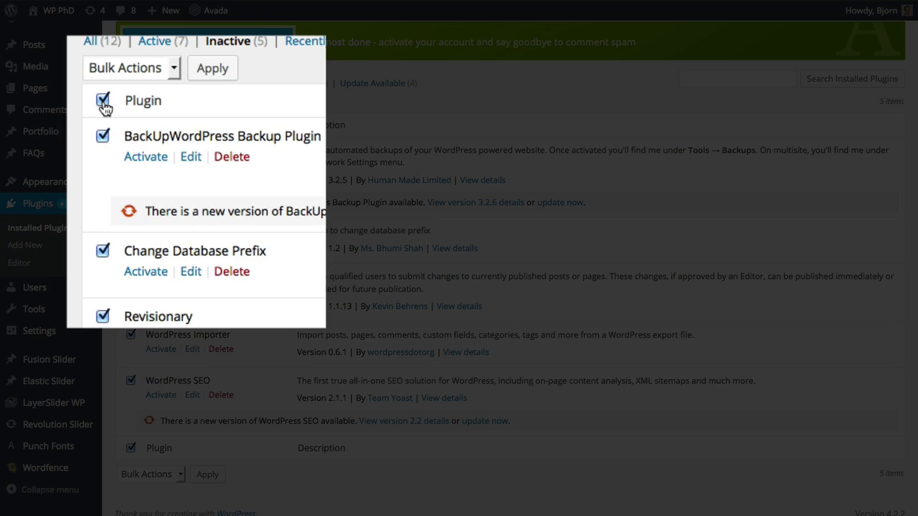
{"action": "left_click", "coordinate": [166, 72]}
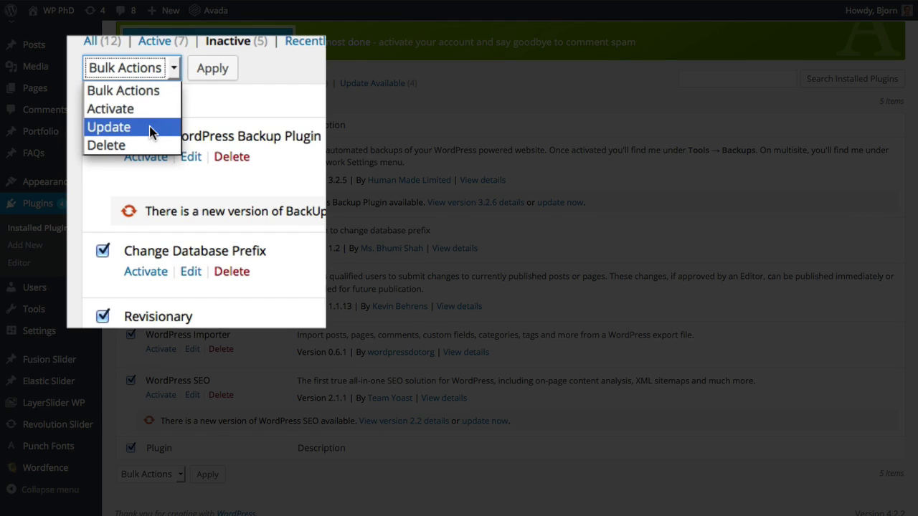
{"action": "left_click", "coordinate": [121, 146]}
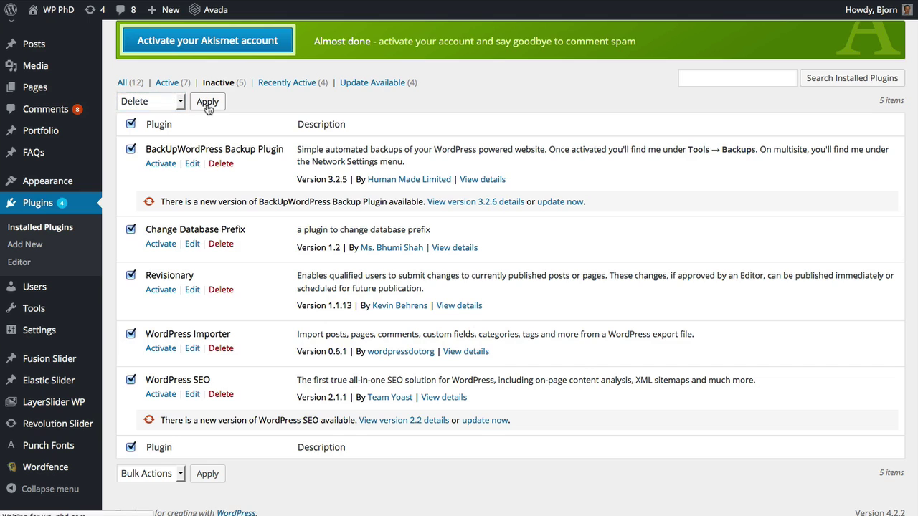
{"action": "left_click", "coordinate": [211, 72]}
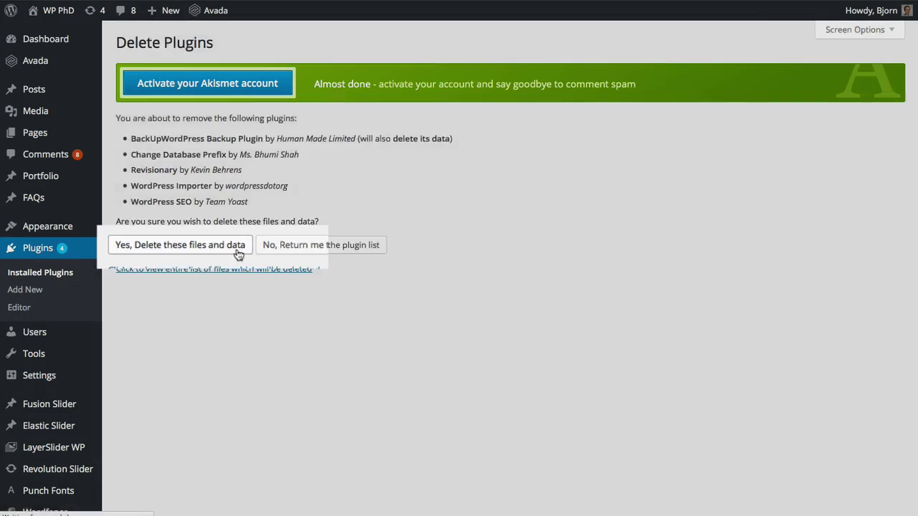
{"action": "left_click", "coordinate": [236, 250]}
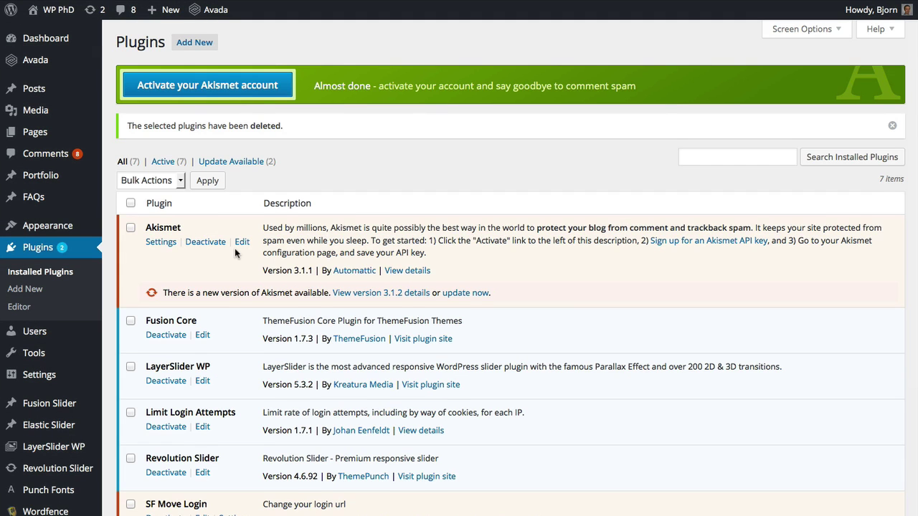
Step: Select the outdated Akismet and SF Move Login plugins and apply the bulk Update action to them
{"action": "scroll", "coordinate": [234, 248], "scroll_direction": "down", "scroll_amount": 3}
{"action": "left_click", "coordinate": [131, 113]}
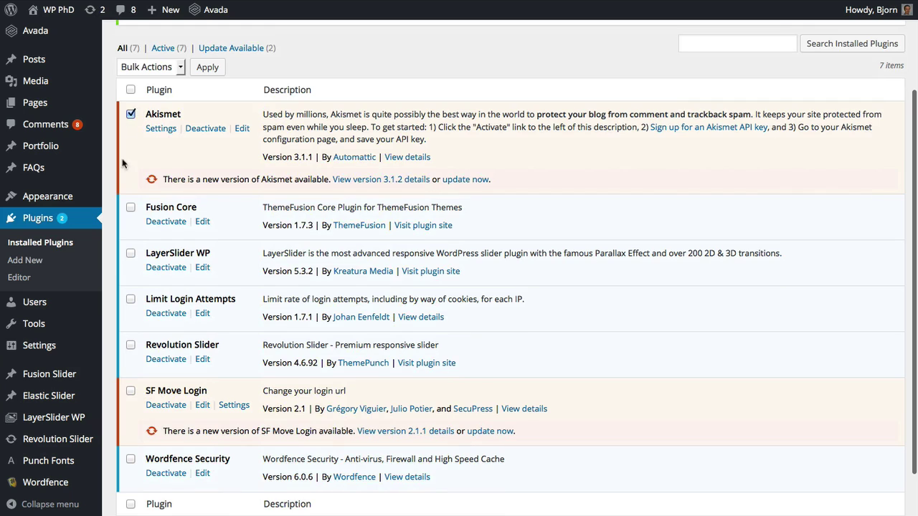
{"action": "left_click", "coordinate": [130, 391]}
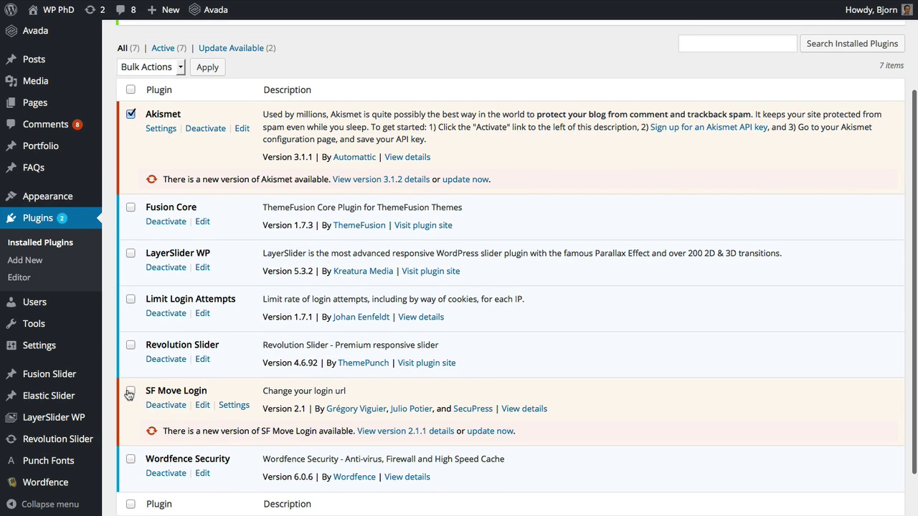
{"action": "left_click", "coordinate": [165, 67]}
{"action": "left_click", "coordinate": [134, 119]}
{"action": "left_click", "coordinate": [208, 67]}
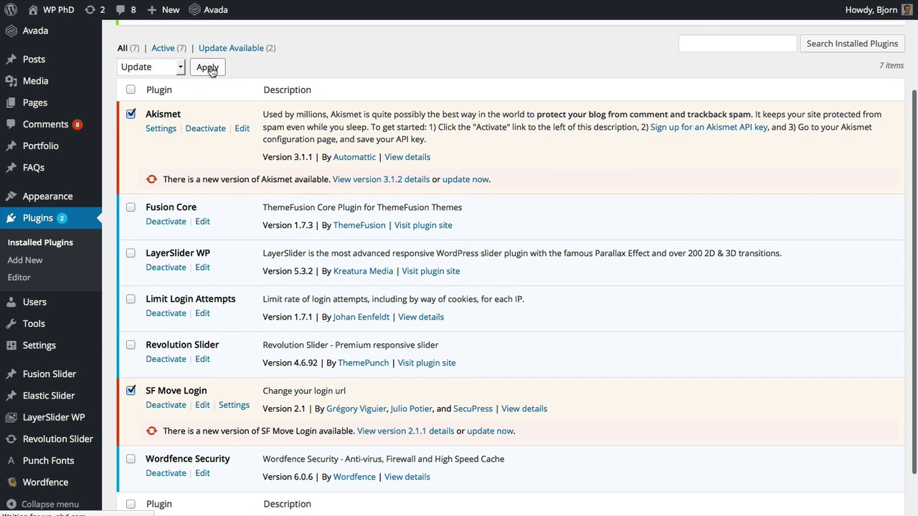